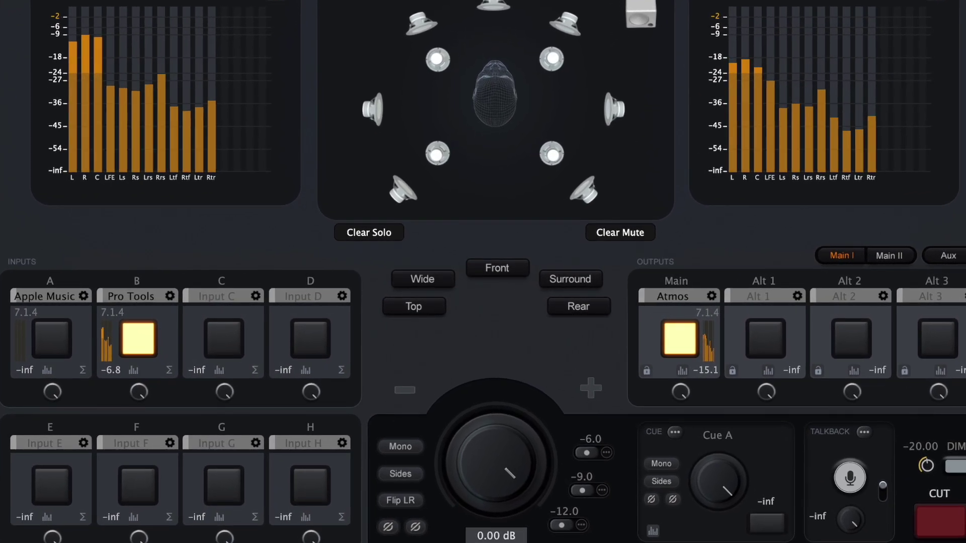
# Lower channel 1's volume slightly and insert Apogee ModEQ on it
pyautogui.click(325, 170)
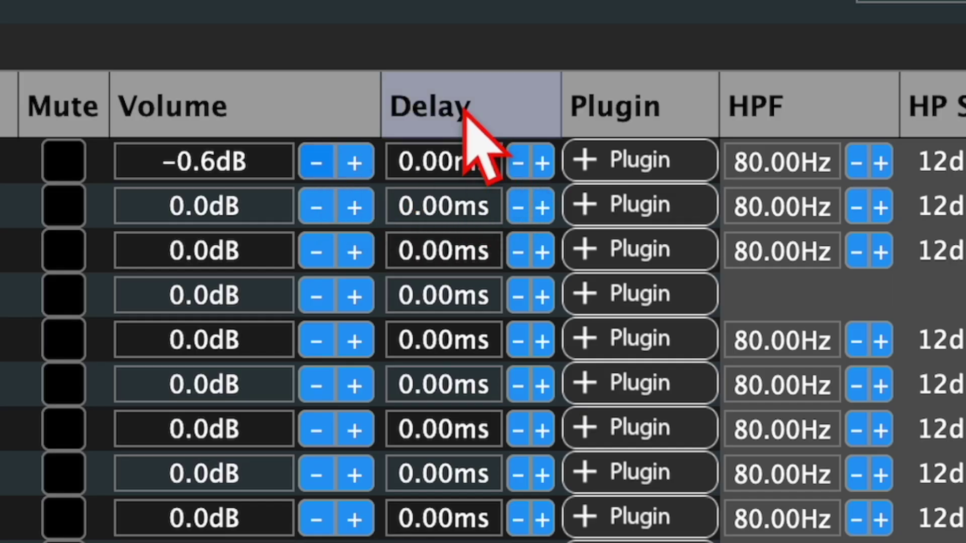
pyautogui.click(677, 160)
pyautogui.moveTo(704, 335)
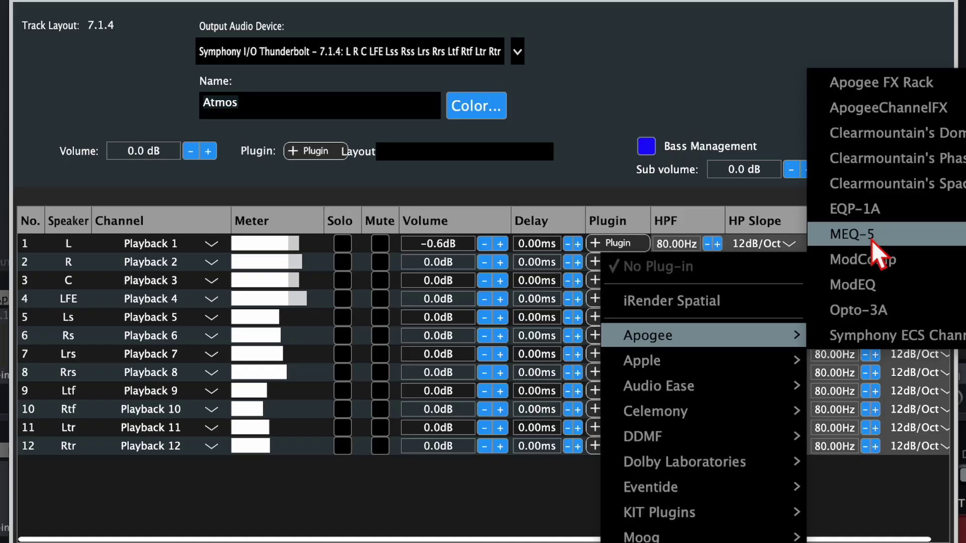
pyautogui.click(871, 282)
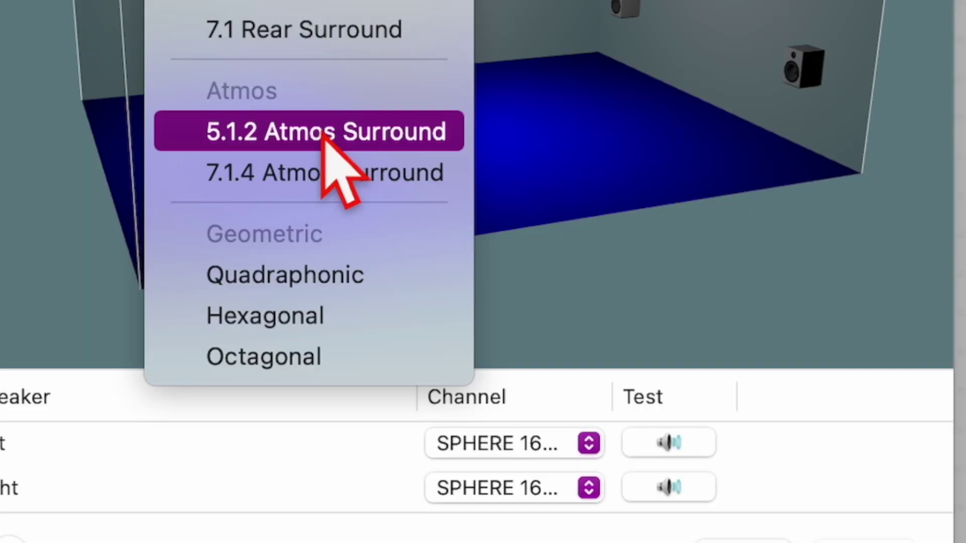
# Choose the 7.1.4 Atmos Surround speaker layout and browse the Made for Spatial Audio playlist
pyautogui.click(332, 174)
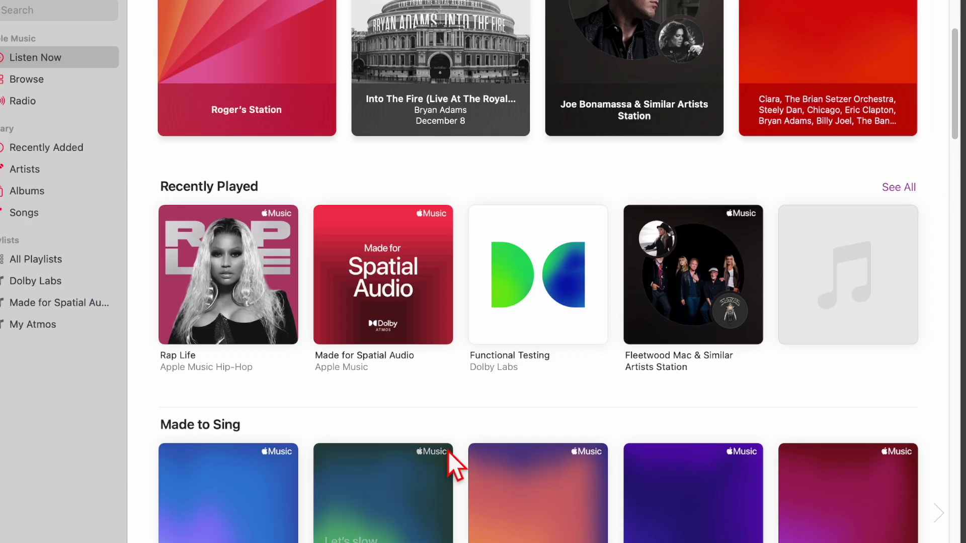
pyautogui.click(439, 280)
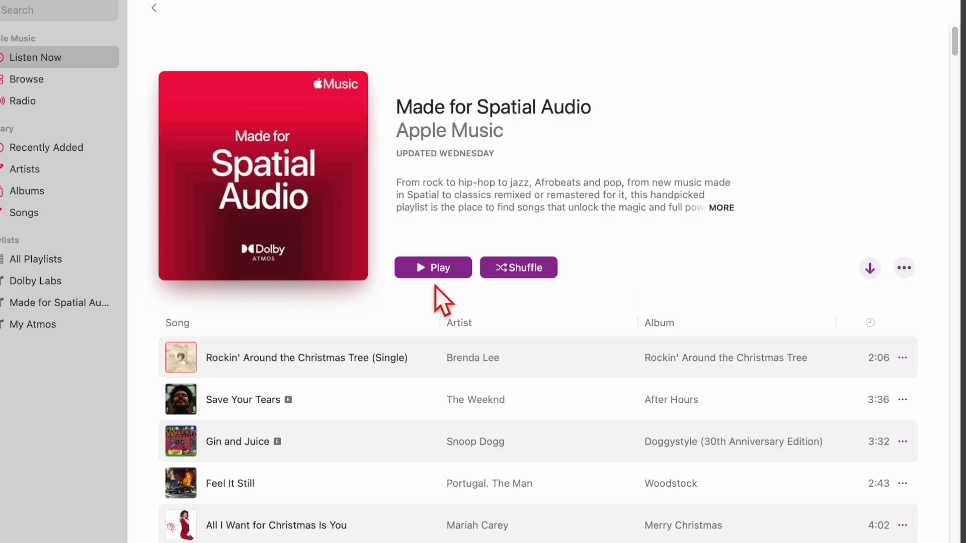
pyautogui.scroll(-3, 398, 389)
pyautogui.scroll(-10, 399, 390)
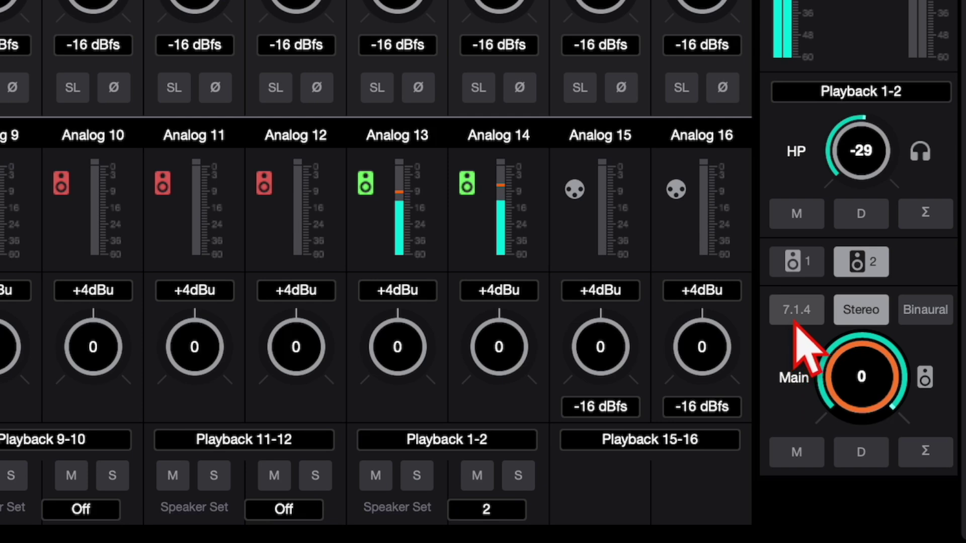
# Switch Apogee Control's Main monitor from Stereo to 7.1.4
pyautogui.click(795, 321)
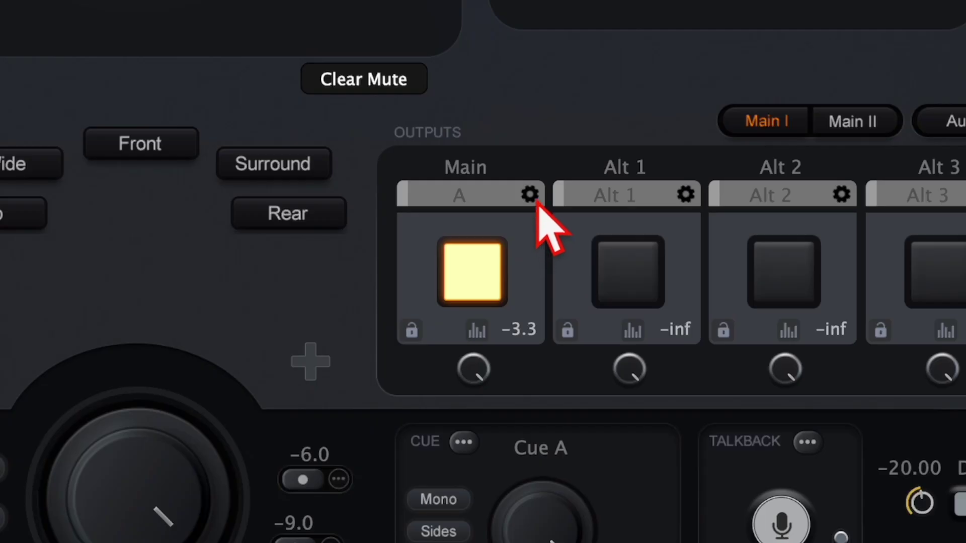
# Rename the main output to 'Atmos' in its settings
pyautogui.click(535, 199)
pyautogui.click(379, 113)
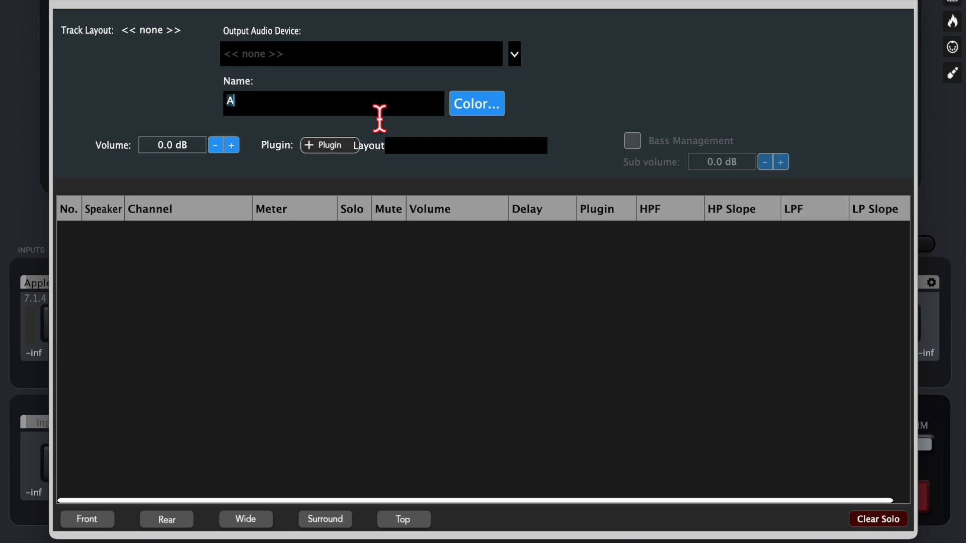
pyautogui.click(379, 118)
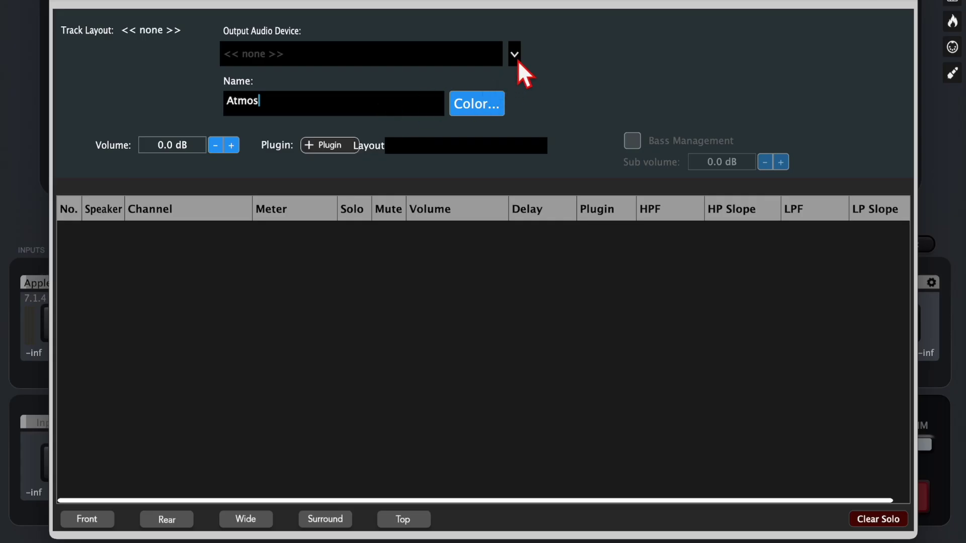
# Route the Atmos output to Symphony I/O Thunderbolt's 7.1.4 channels
pyautogui.click(906, 50)
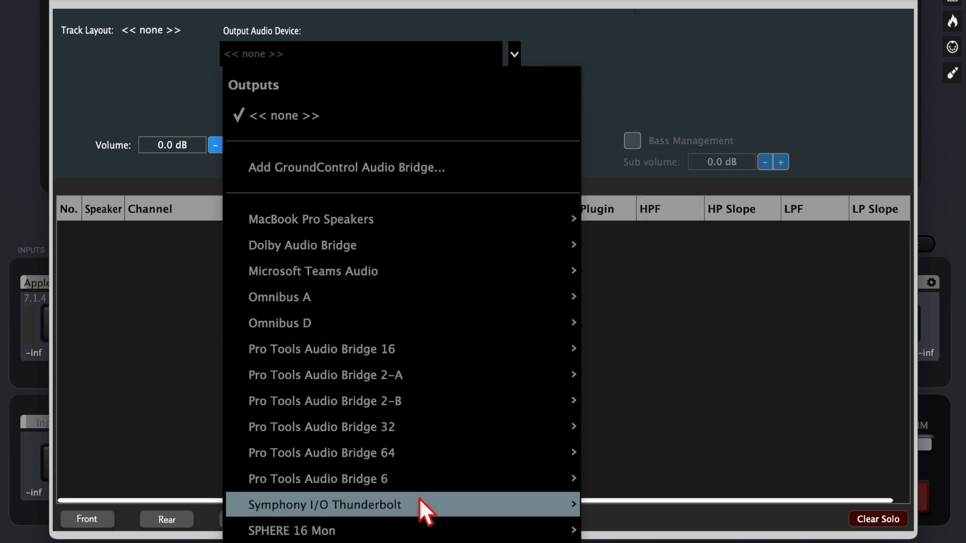
pyautogui.moveTo(420, 505)
pyautogui.moveTo(614, 446)
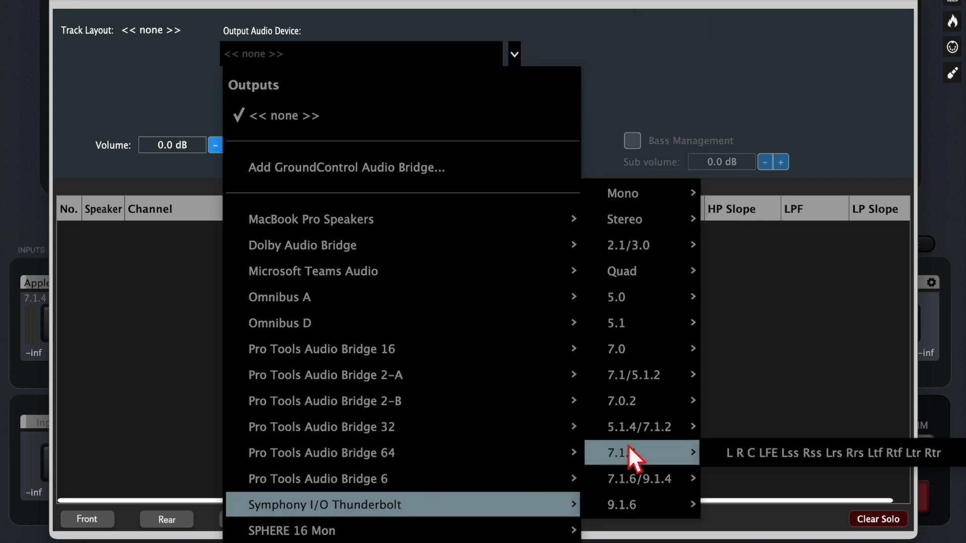
pyautogui.click(759, 453)
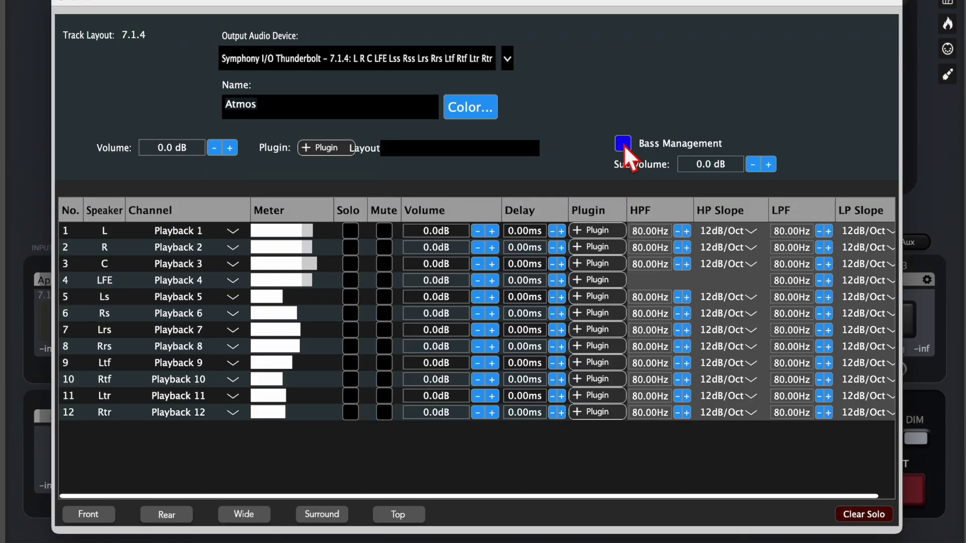
# Keep the L channel's bass-management high-pass slope at 12dB/Oct and bring up its plugin list
pyautogui.click(758, 231)
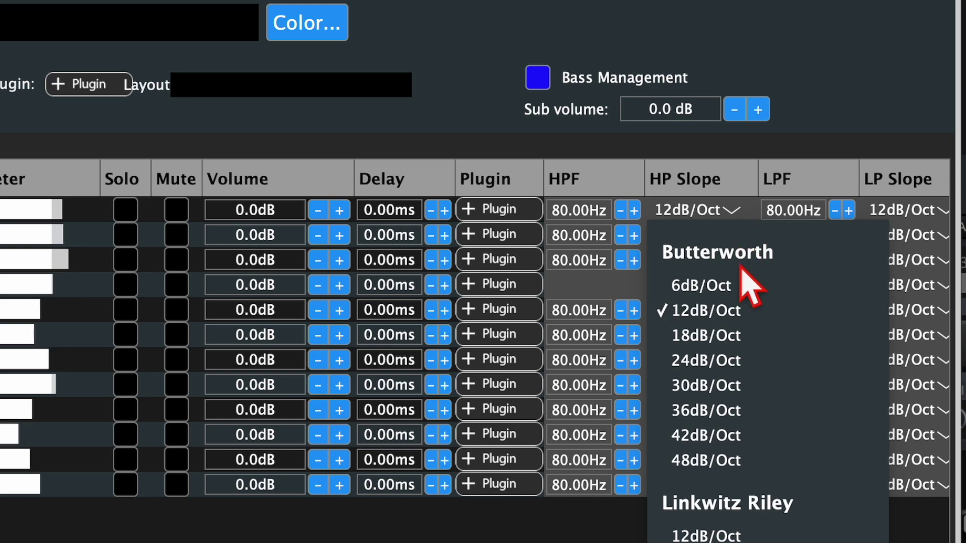
pyautogui.click(744, 310)
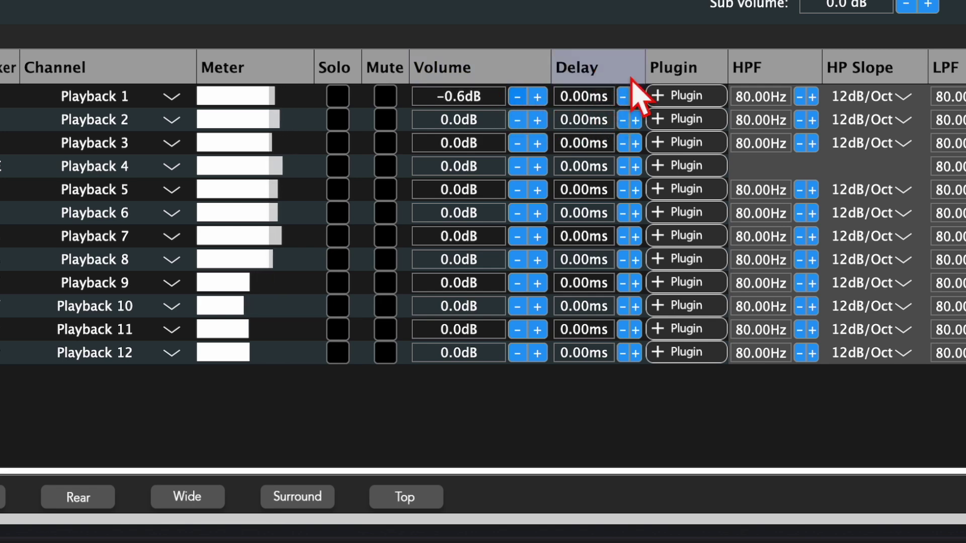
pyautogui.click(704, 96)
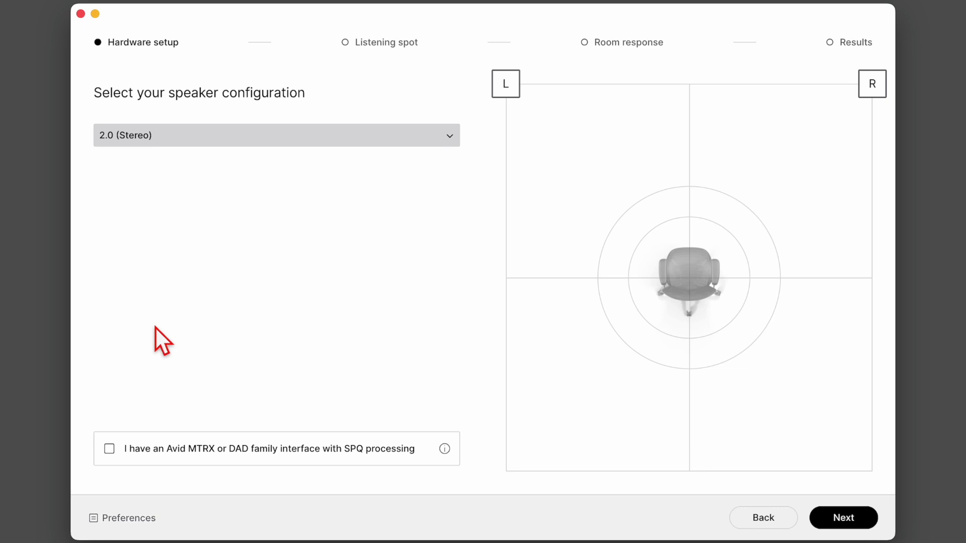
# Choose 7.1.4 from SoundID Reference Measure's speaker configuration list
pyautogui.click(170, 144)
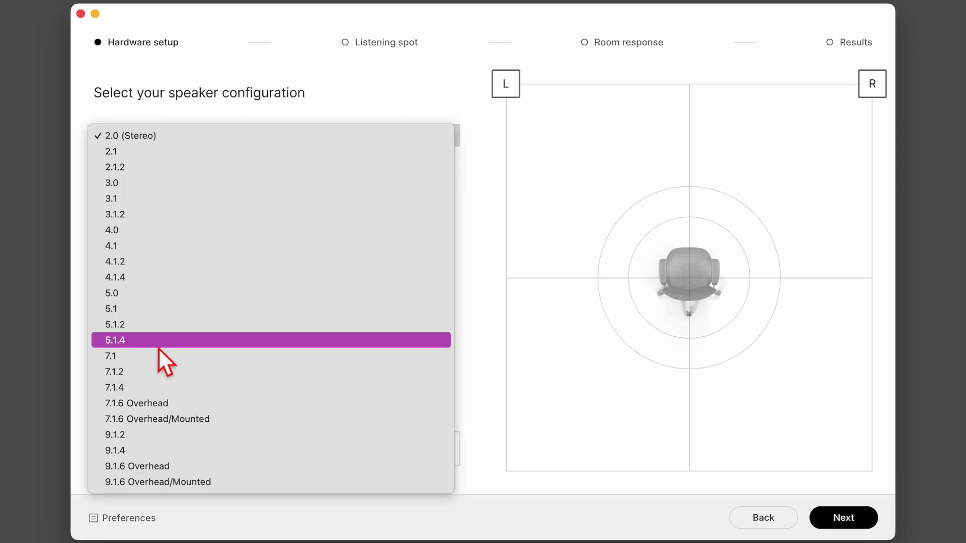
pyautogui.click(144, 387)
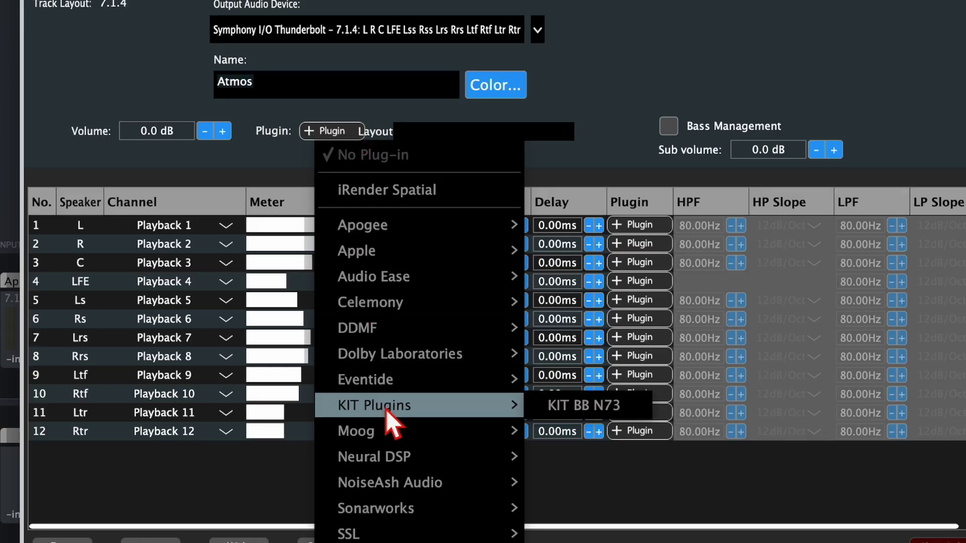
# Load SoundID Reference Plugin on Atmos with the 7.1.4 studio - 2023-08-14 profile
pyautogui.moveTo(397, 509)
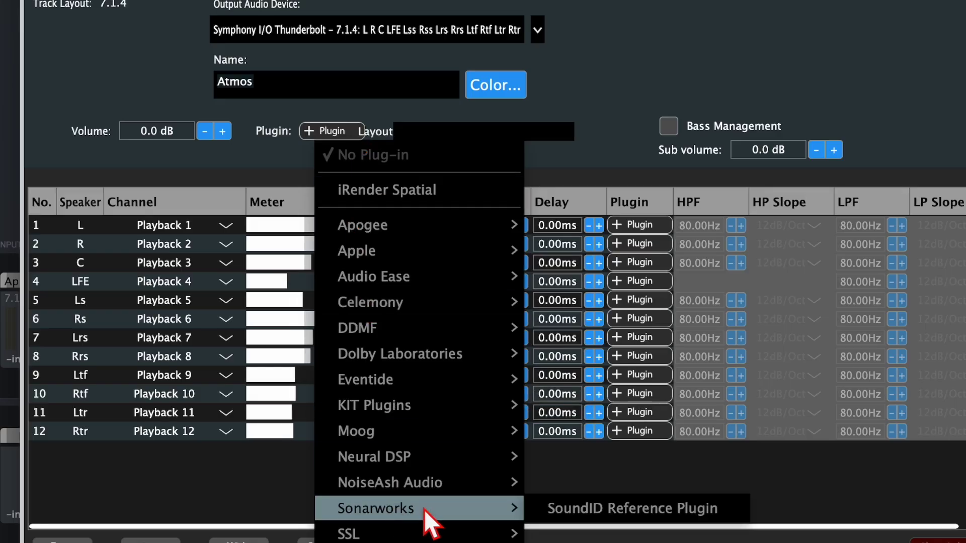
pyautogui.click(584, 507)
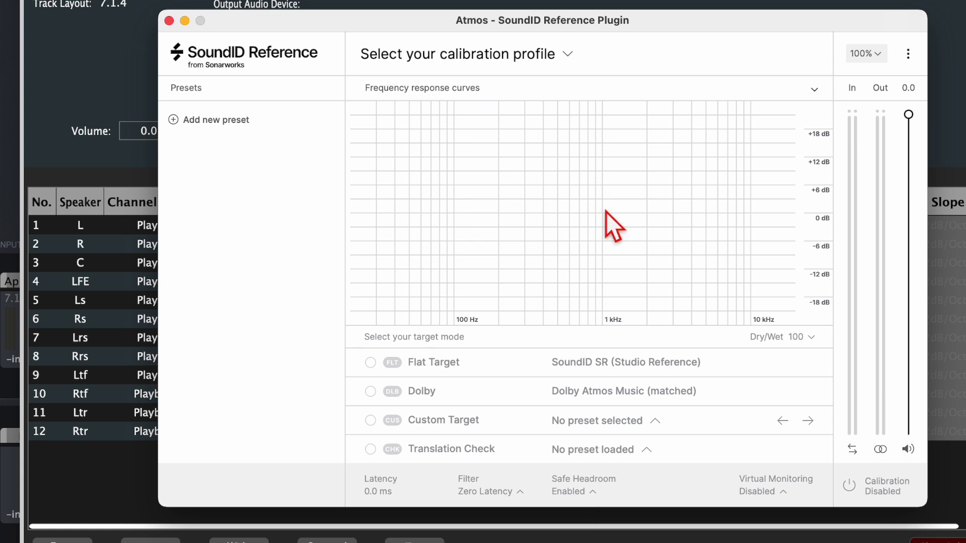
pyautogui.click(571, 55)
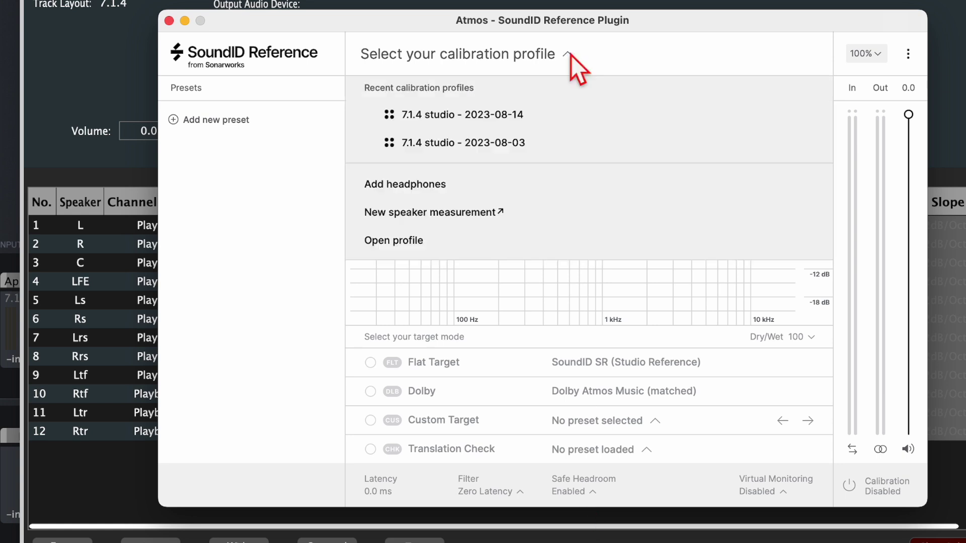
pyautogui.click(523, 114)
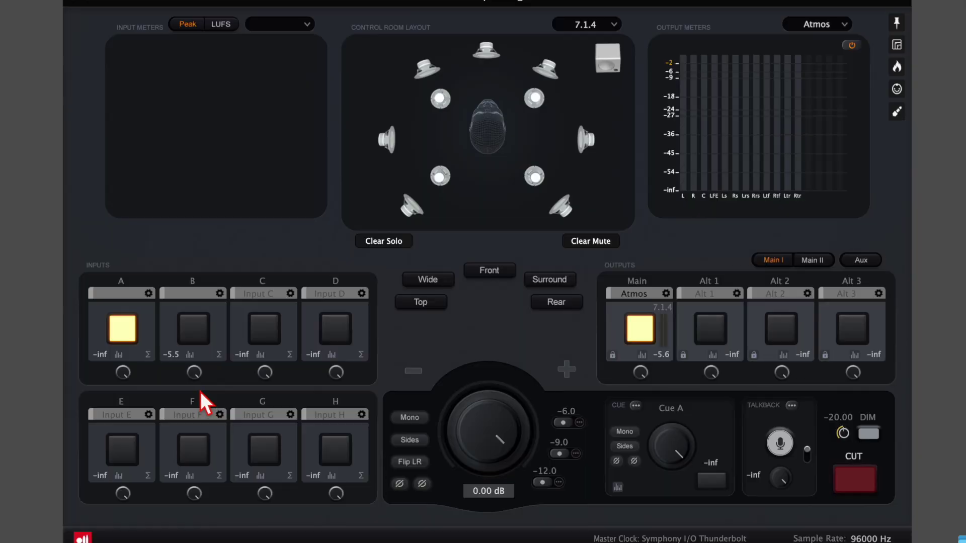
# Set Input A's audio device to SPHERE 16 Mon with the 7.1.4 L R C LFE Lss Rss Lrs Rrs Ltf Rtf Ltr Rtr layout
pyautogui.click(149, 294)
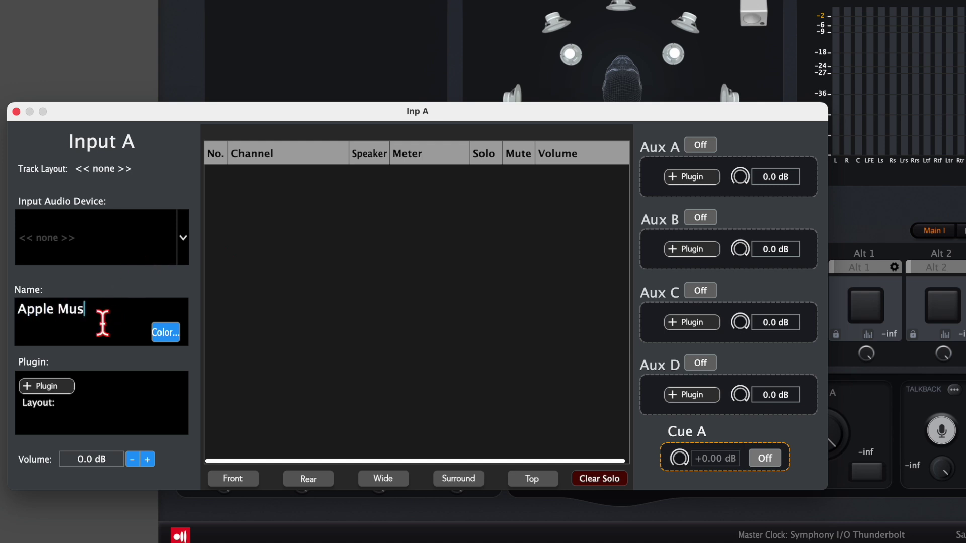
pyautogui.click(183, 240)
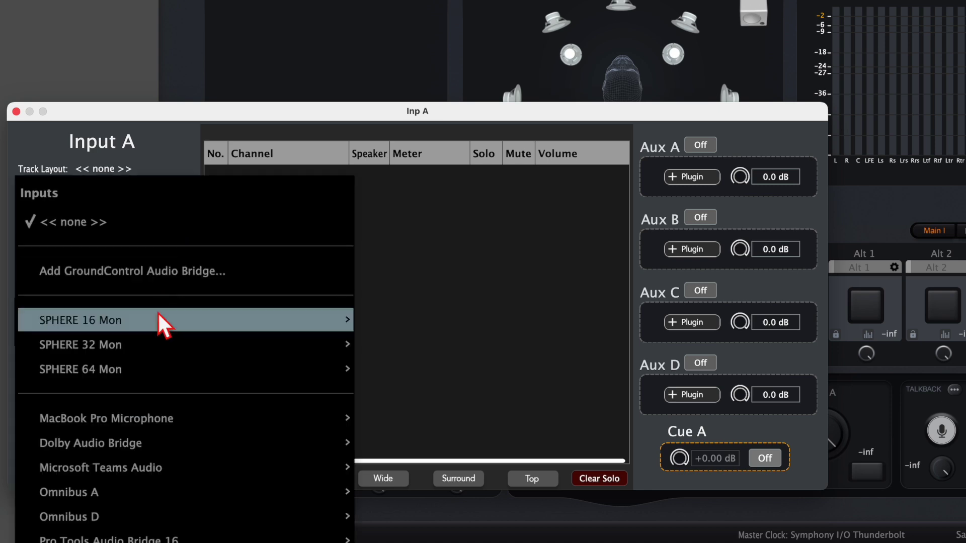
pyautogui.moveTo(155, 320)
pyautogui.moveTo(402, 272)
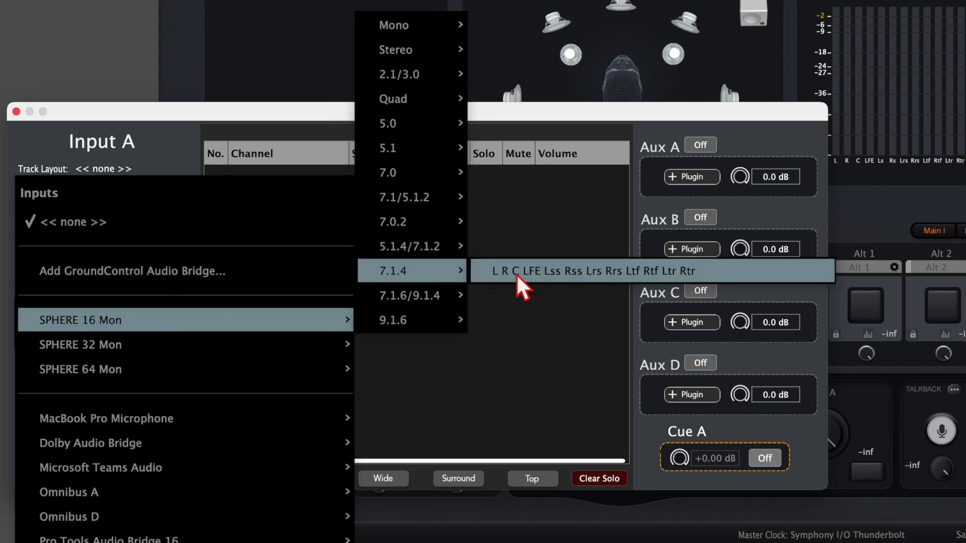
pyautogui.click(549, 267)
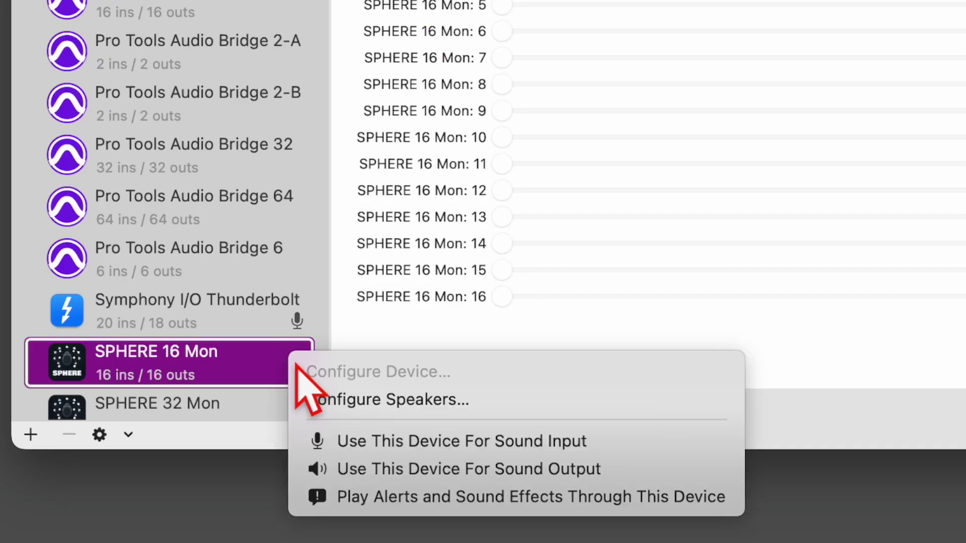
# Make SPHERE 16 Mon the sound output and configure its speakers as 7.1.4 Atmos Surround
pyautogui.click(354, 468)
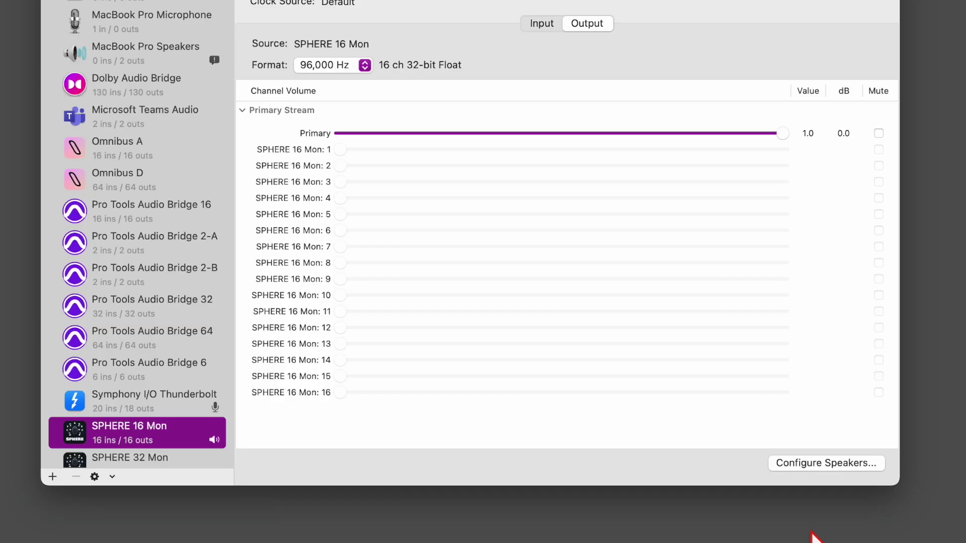
pyautogui.click(850, 465)
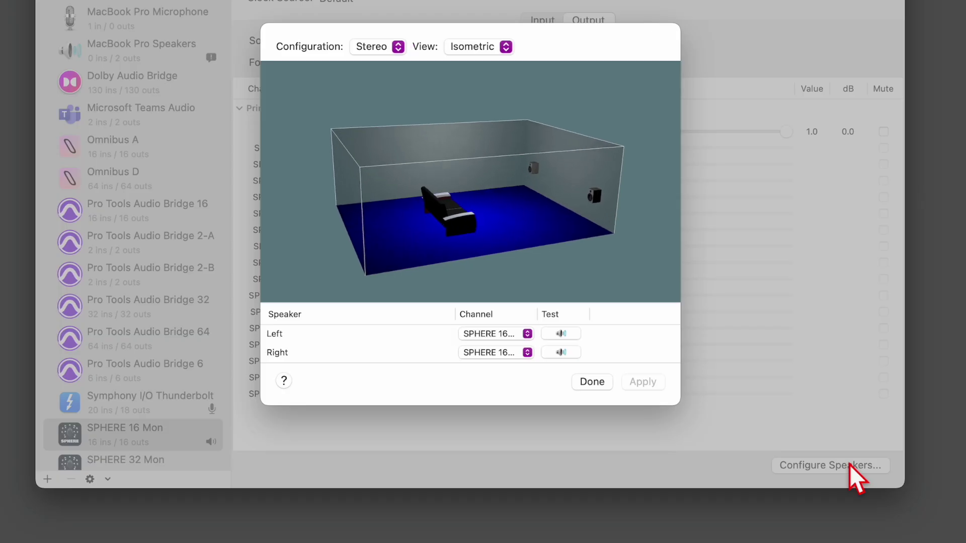
pyautogui.click(385, 53)
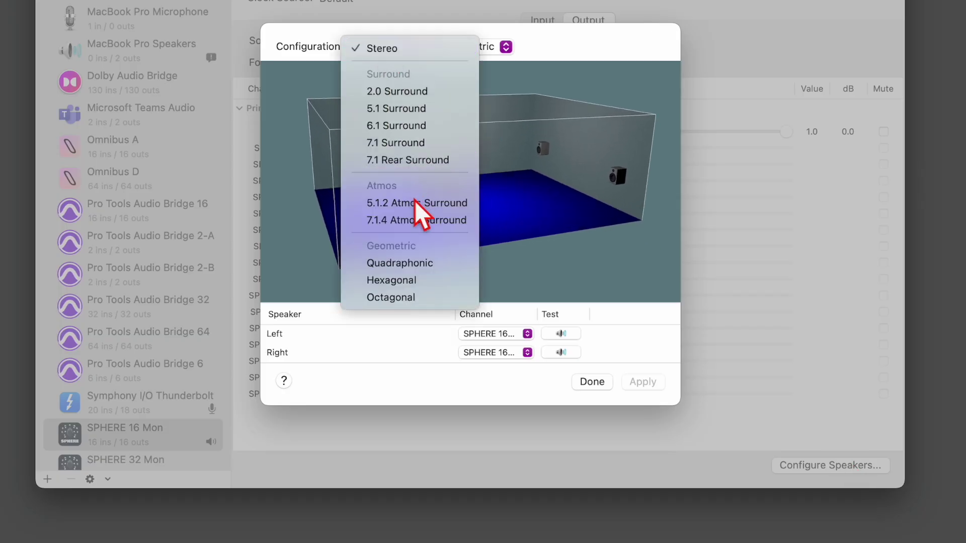
pyautogui.click(419, 221)
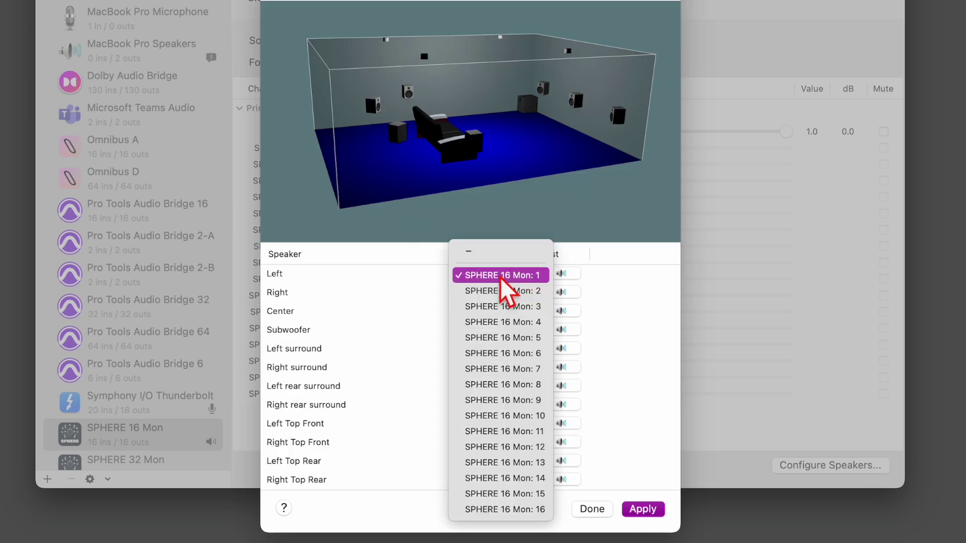
# Confirm SPHERE 16 Mon channel 1 feeds Left and channel 2 feeds Right
pyautogui.click(498, 276)
pyautogui.click(503, 292)
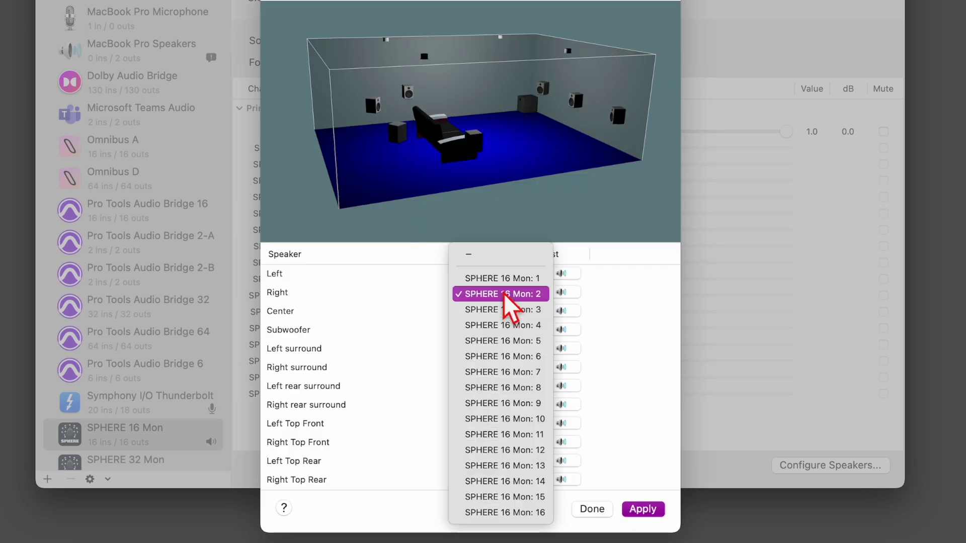
pyautogui.click(504, 295)
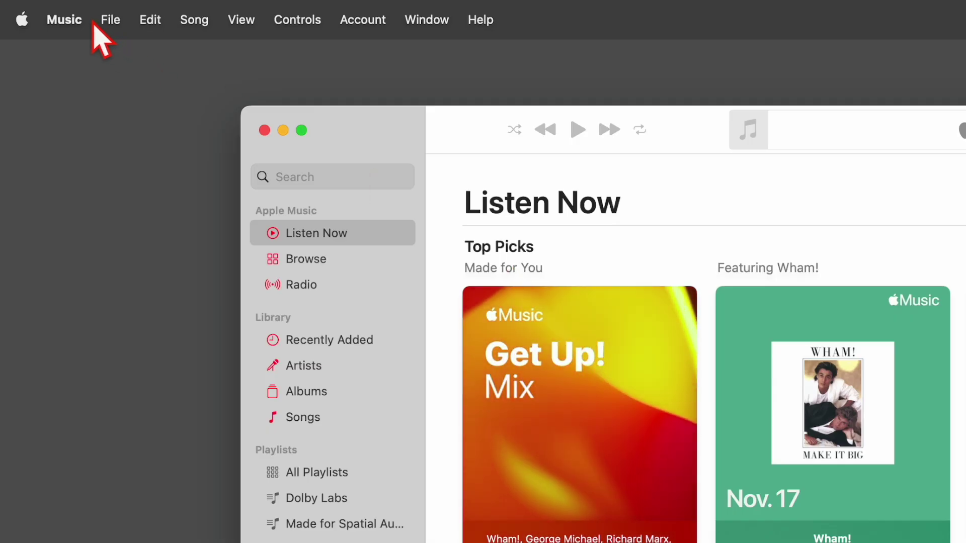
# In Music's Playback preferences, set Dolby Atmos to Automatic
pyautogui.click(90, 25)
pyautogui.click(103, 87)
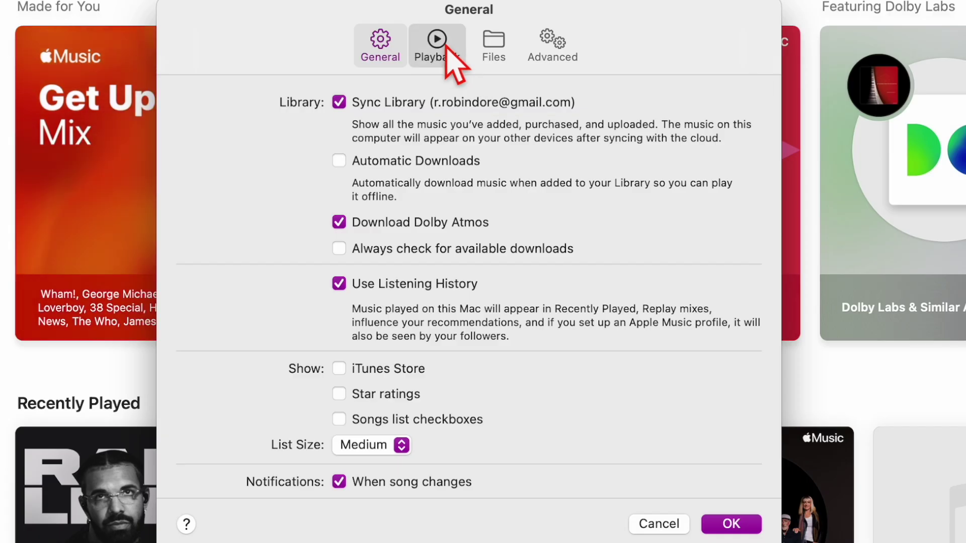
pyautogui.click(447, 45)
pyautogui.click(427, 459)
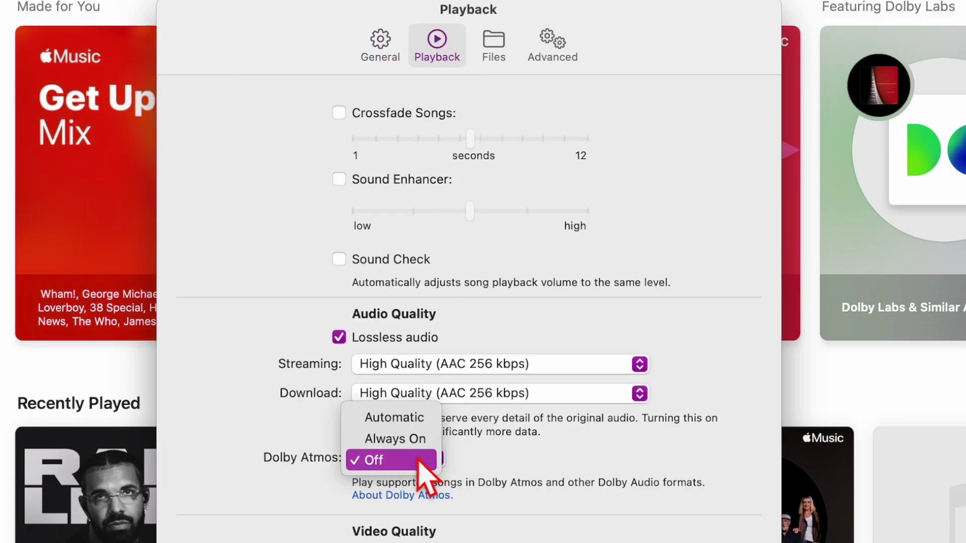
pyautogui.click(413, 418)
# Set streaming quality to Lossless and check the download quality options
pyautogui.click(414, 369)
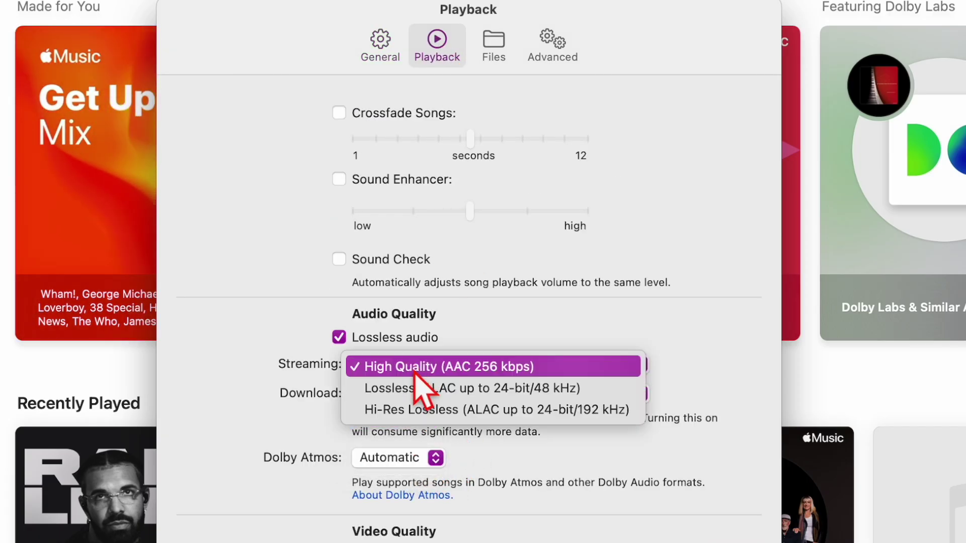
pyautogui.click(410, 387)
pyautogui.click(413, 394)
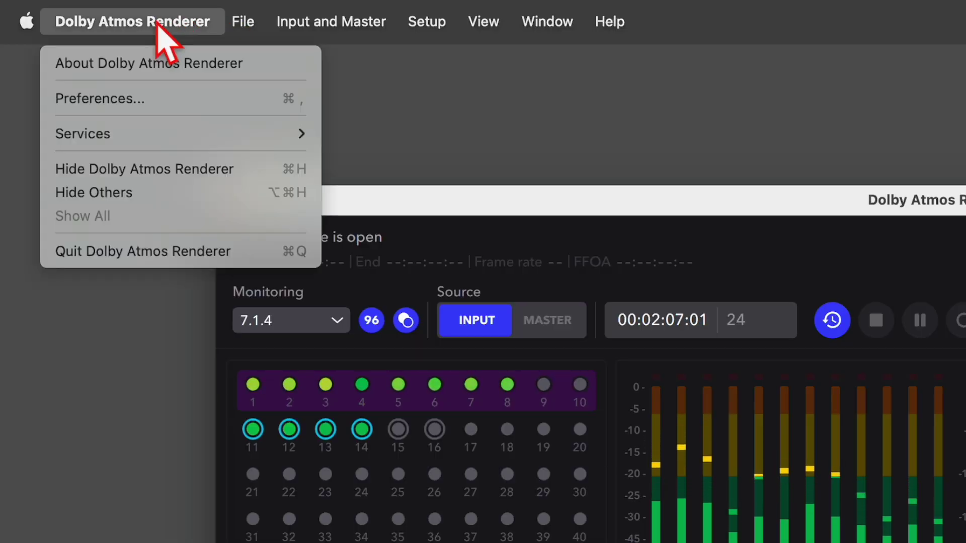
# Confirm SPHERE 32 Mon as the renderer's output device and view the Room setup Routing tab
pyautogui.click(135, 101)
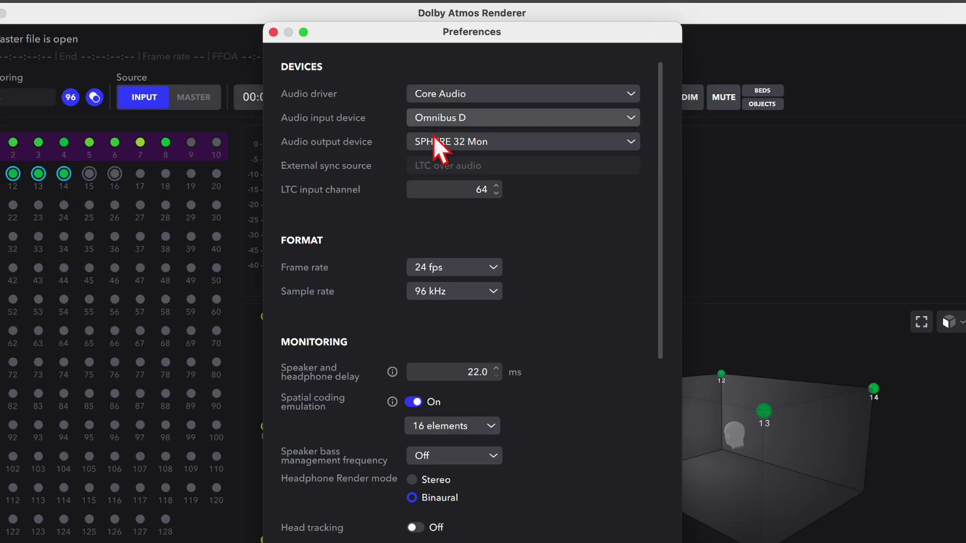
pyautogui.click(518, 143)
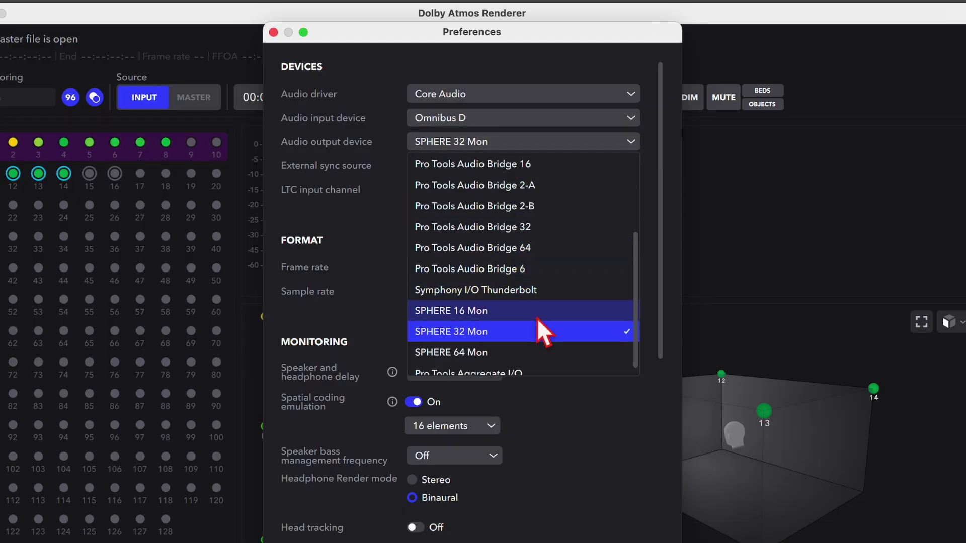
pyautogui.click(536, 331)
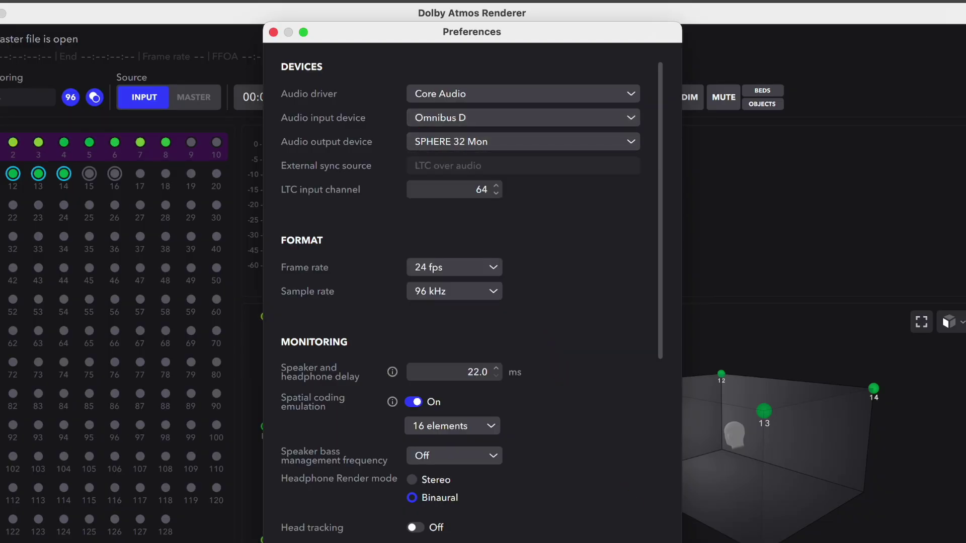
pyautogui.press('super+w')
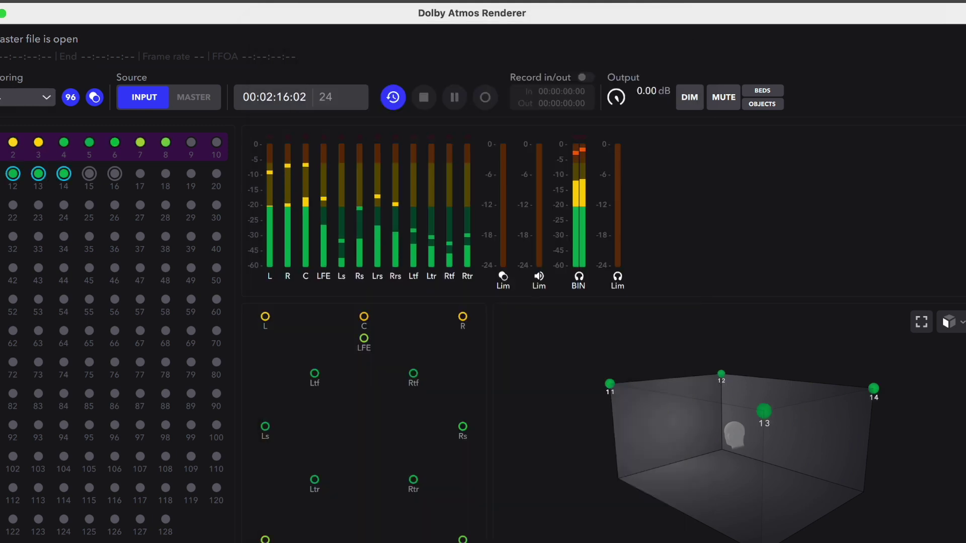
pyautogui.press('super+r')
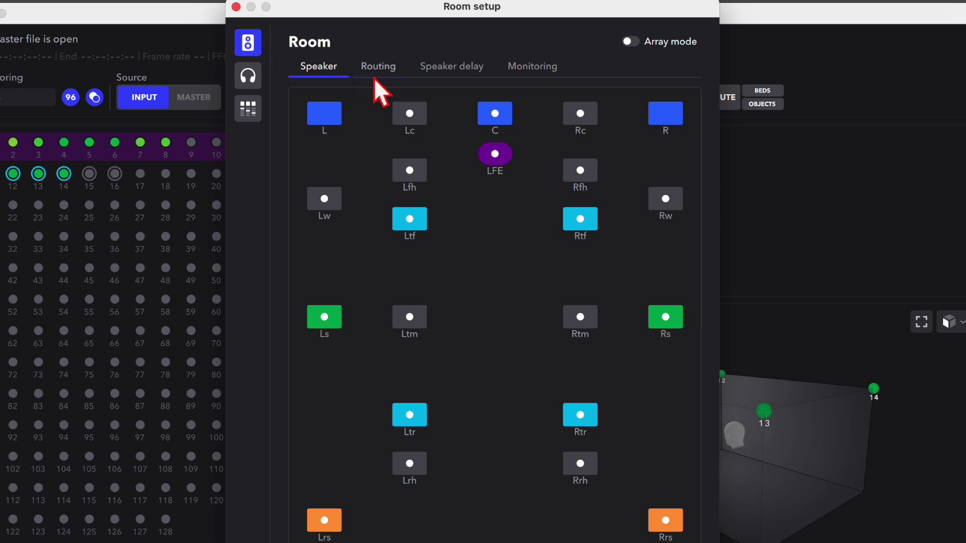
pyautogui.click(394, 74)
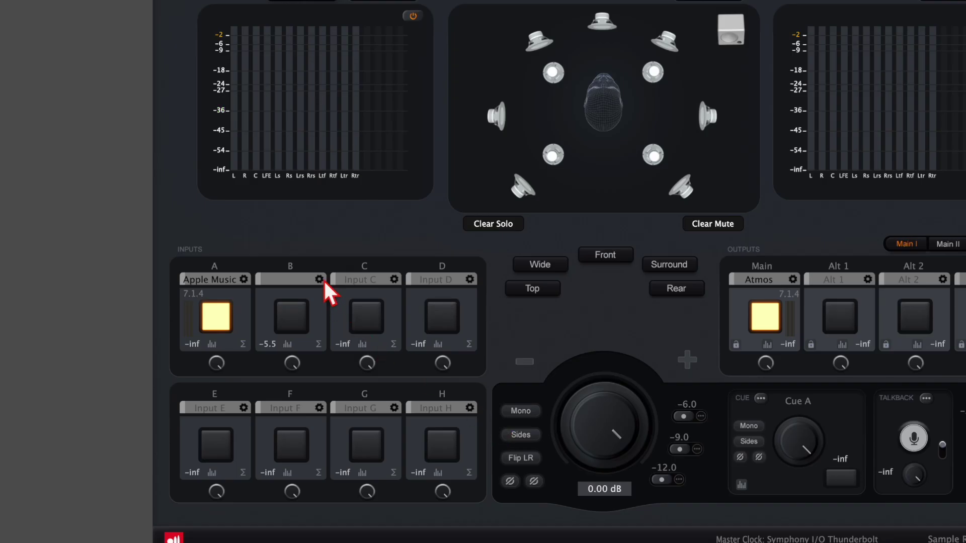
# Set Input B's audio device to SPHERE 32 Mon in the 7.1.4 layout
pyautogui.click(323, 280)
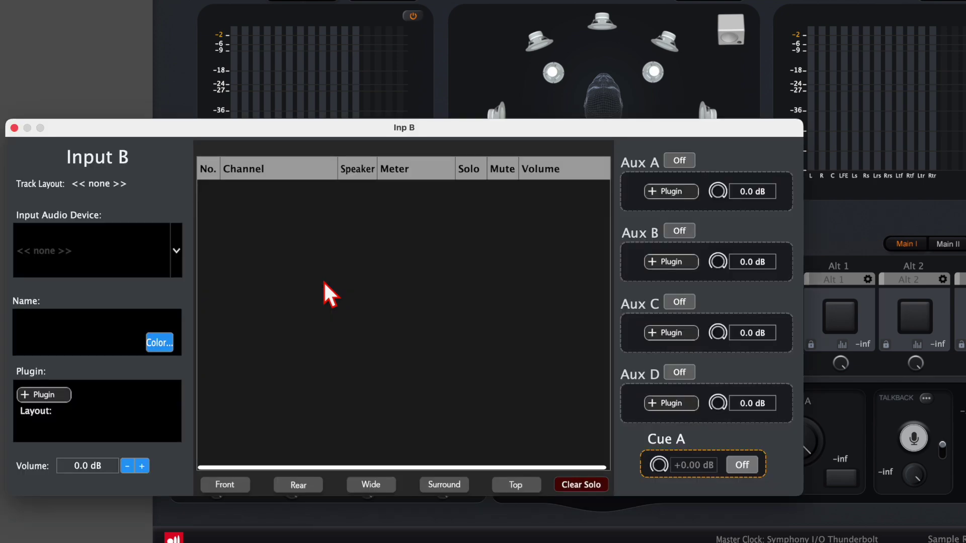
pyautogui.click(177, 251)
pyautogui.moveTo(167, 360)
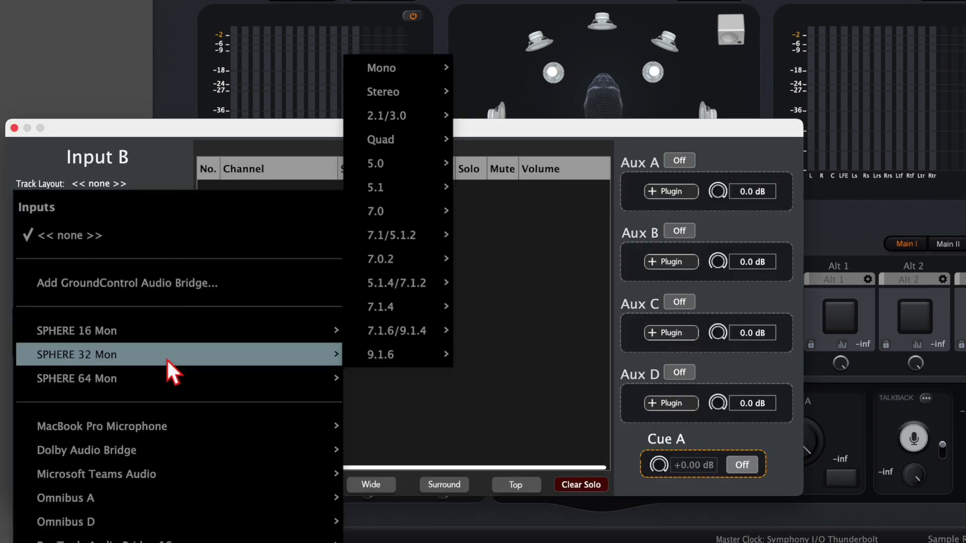
pyautogui.moveTo(384, 307)
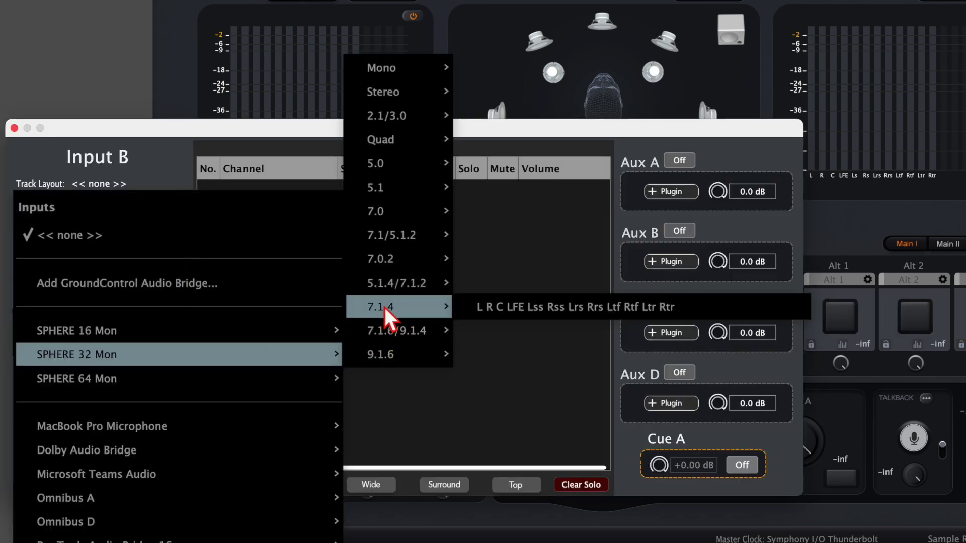
pyautogui.click(514, 304)
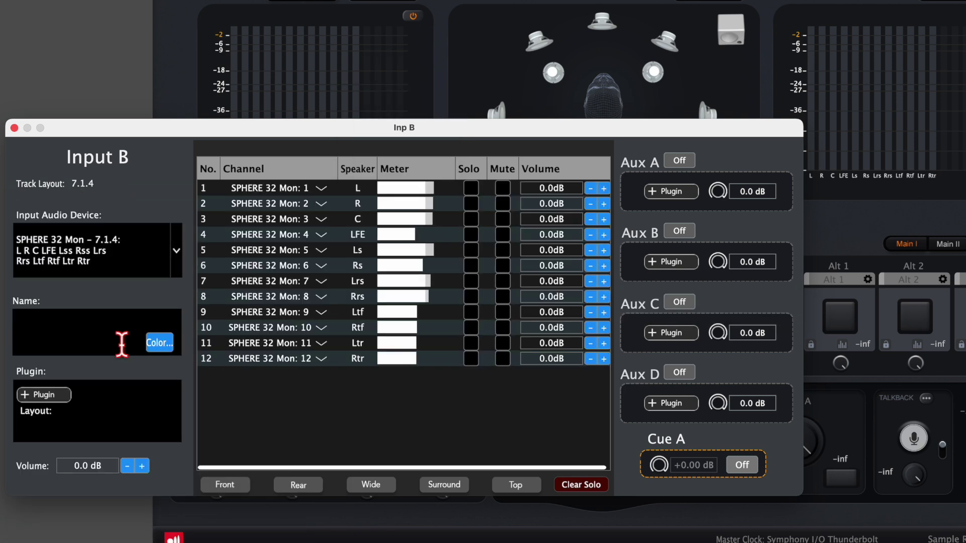